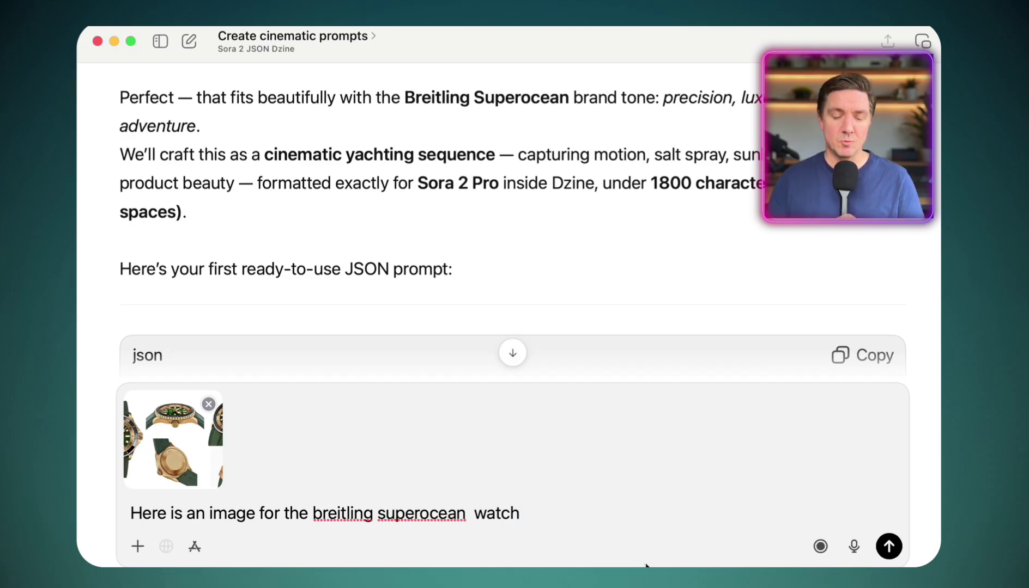
# Step: Send the watch image with its note and review the reply down to the Sora 2 Pro JSON prompt
pyautogui.click(881, 552)
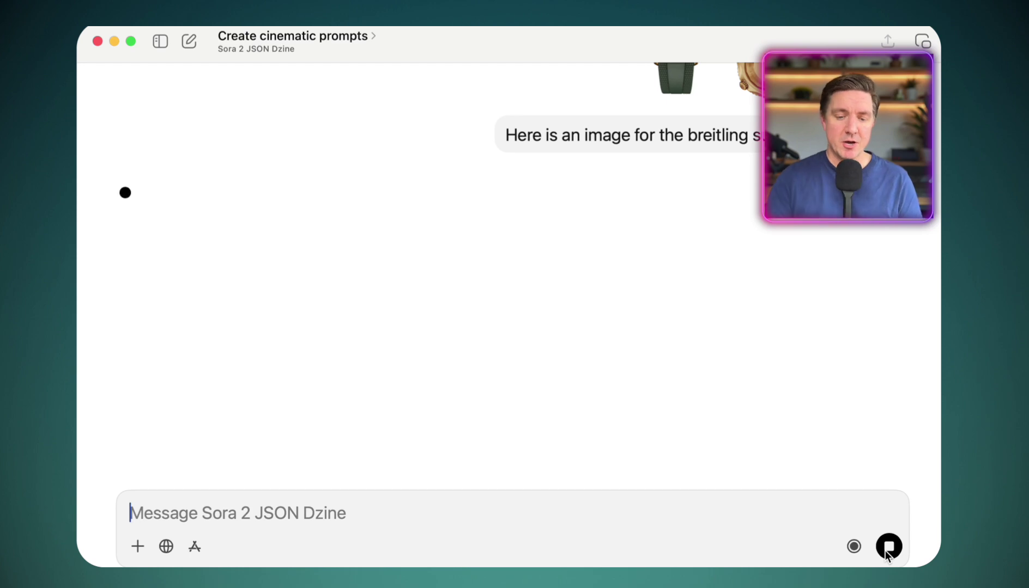
pyautogui.scroll(15, 863, 402)
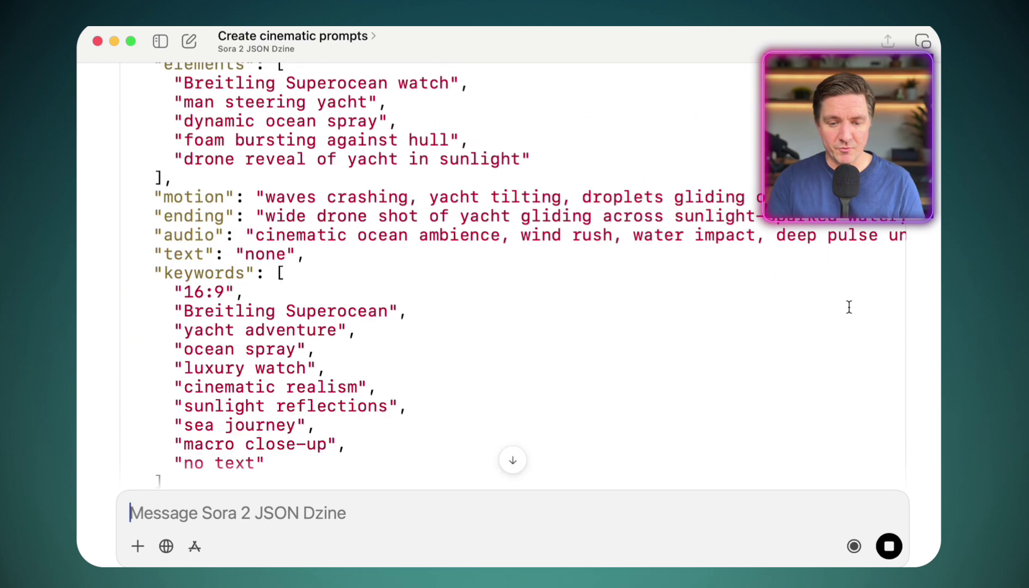
pyautogui.scroll(4, 848, 307)
pyautogui.scroll(7, 822, 249)
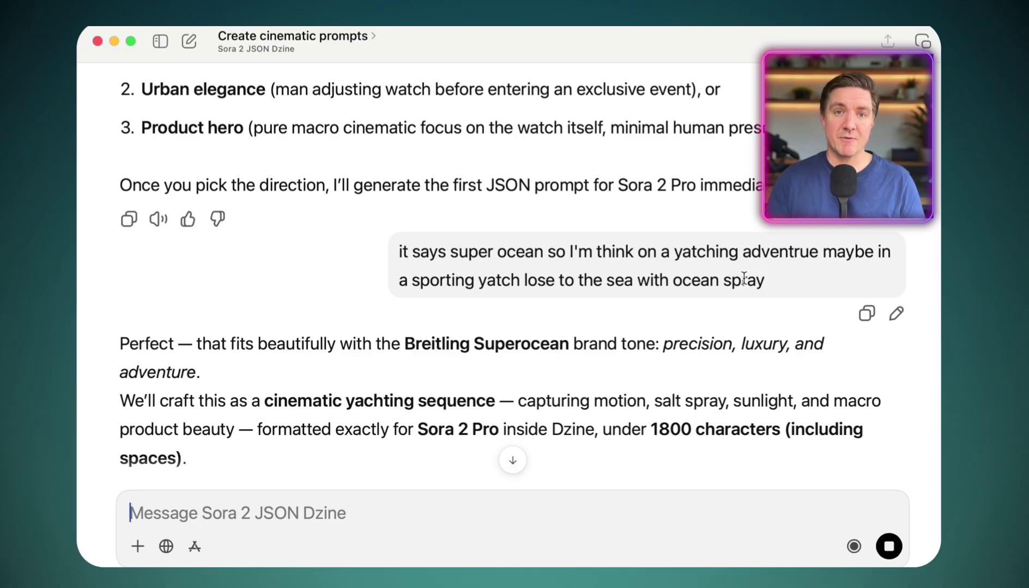
pyautogui.scroll(-2, 614, 426)
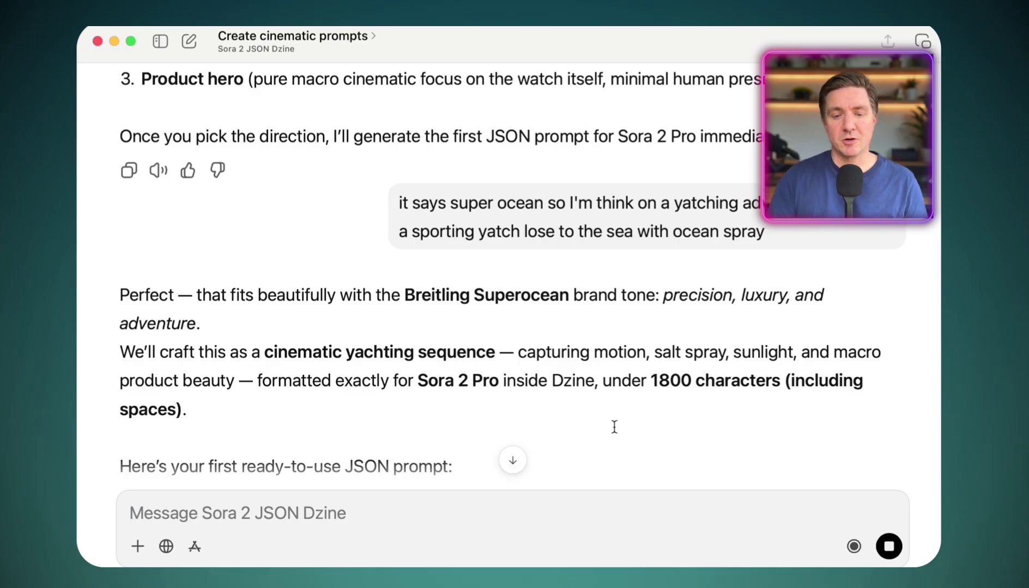
pyautogui.scroll(-8, 614, 426)
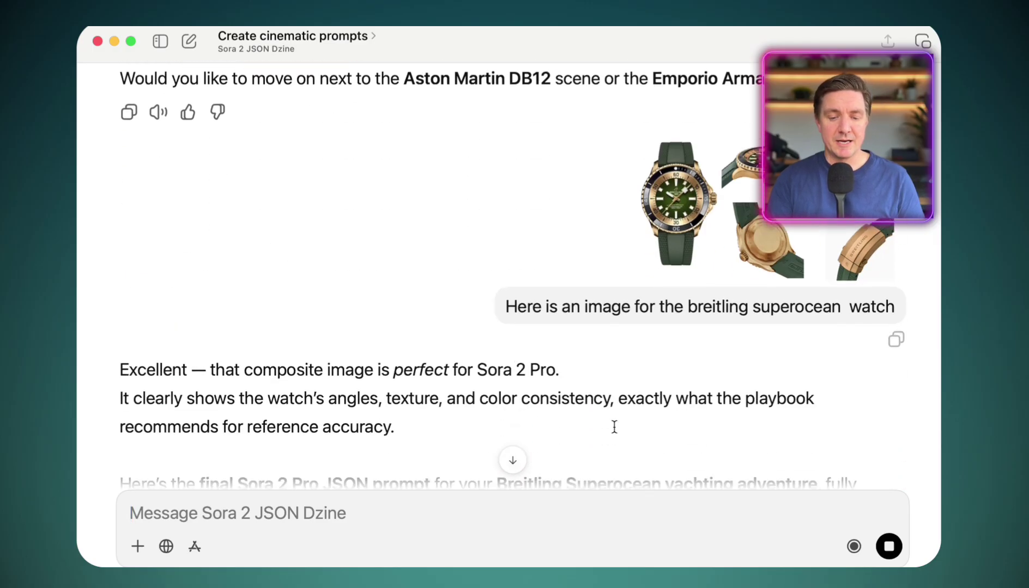
pyautogui.scroll(-10, 614, 426)
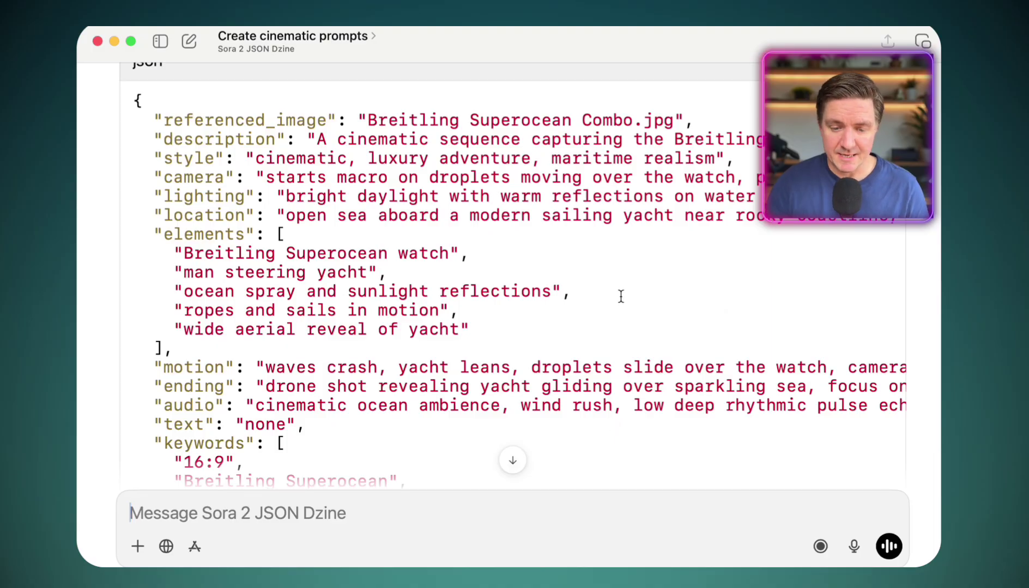
pyautogui.hscroll(10, 721, 191)
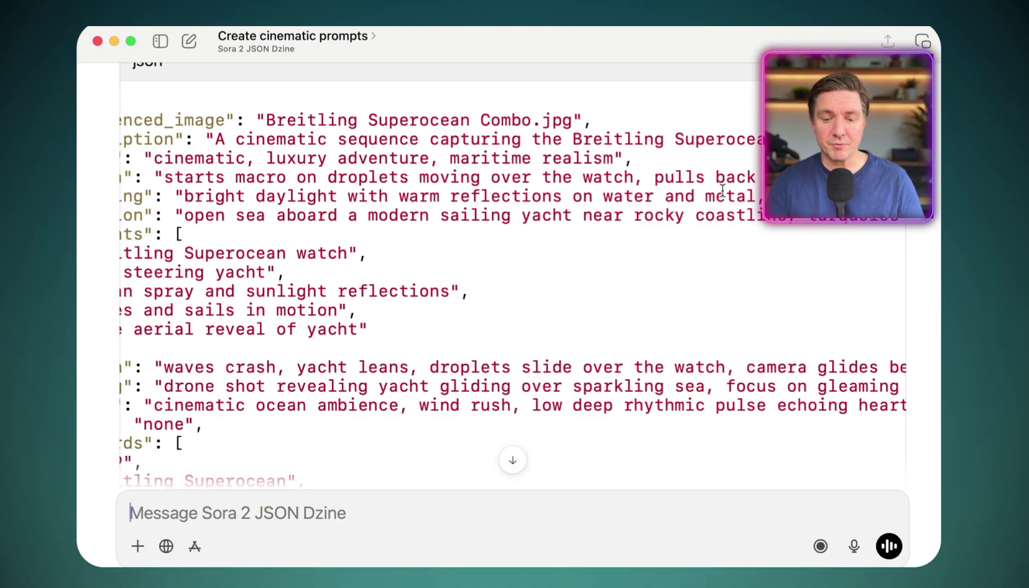
pyautogui.hscroll(12, 722, 190)
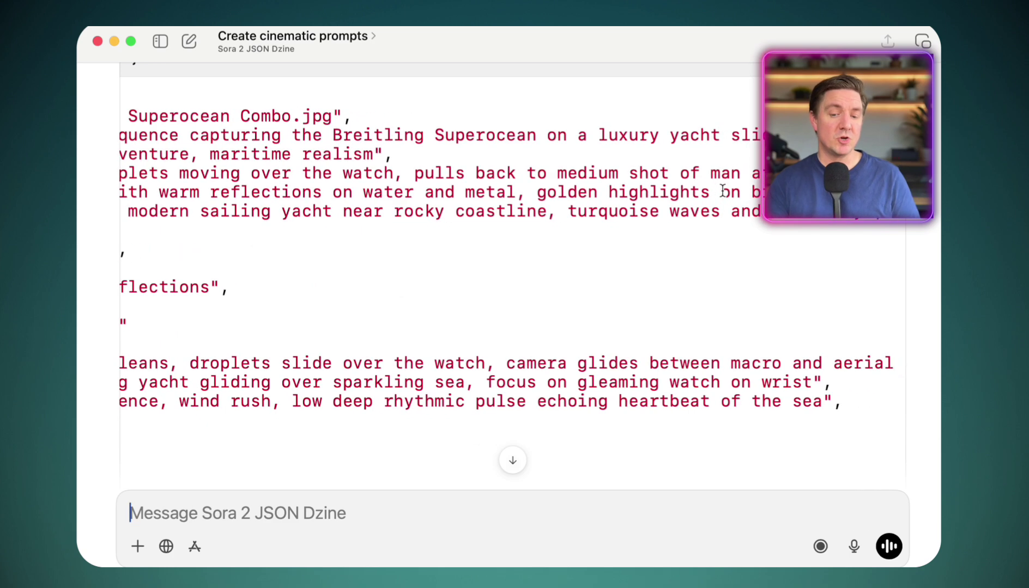
pyautogui.hscroll(18, 722, 190)
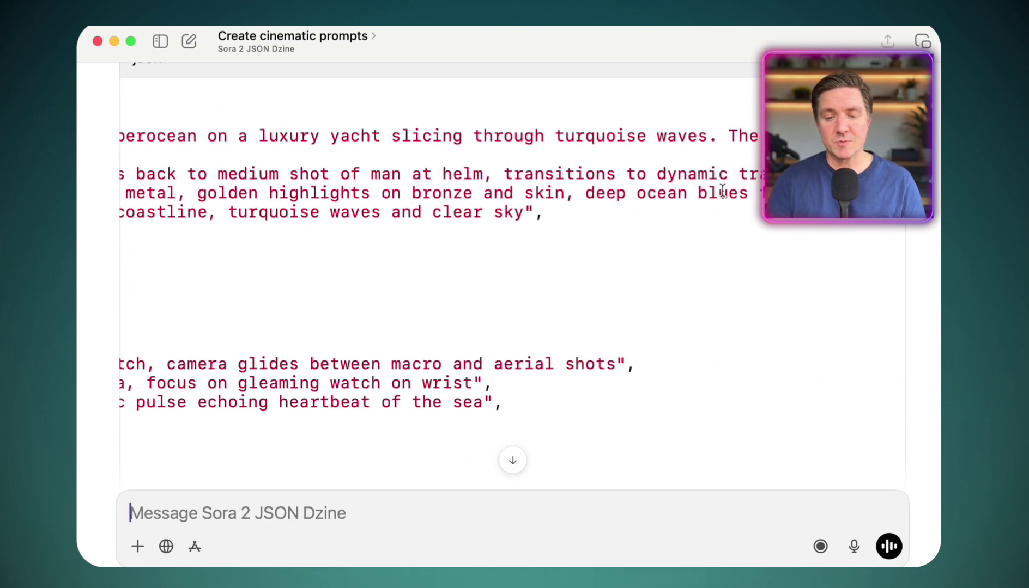
pyautogui.hscroll(11, 722, 190)
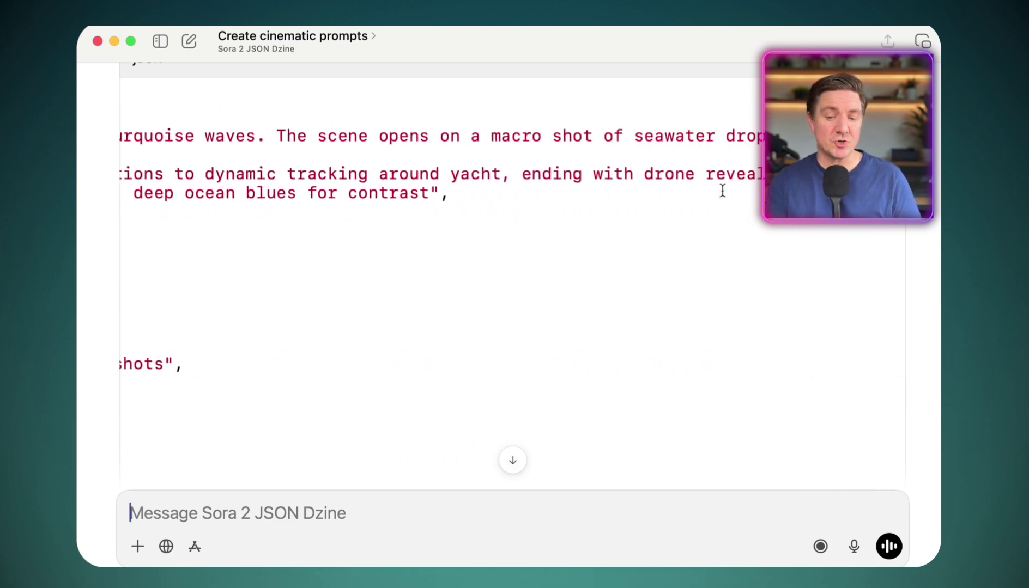
pyautogui.hscroll(7, 722, 191)
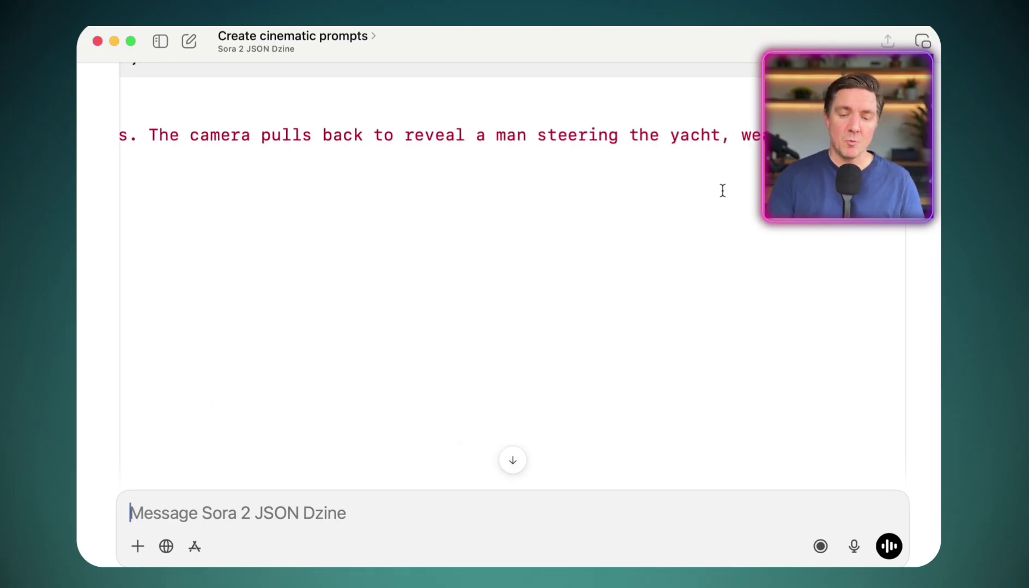
pyautogui.hscroll(3, 723, 190)
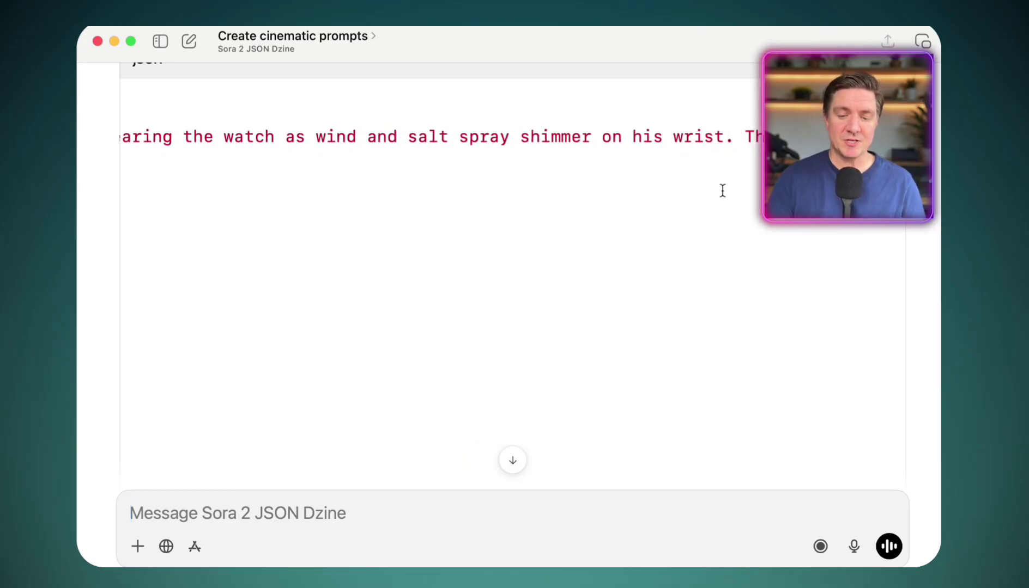
pyautogui.hscroll(-20, 723, 191)
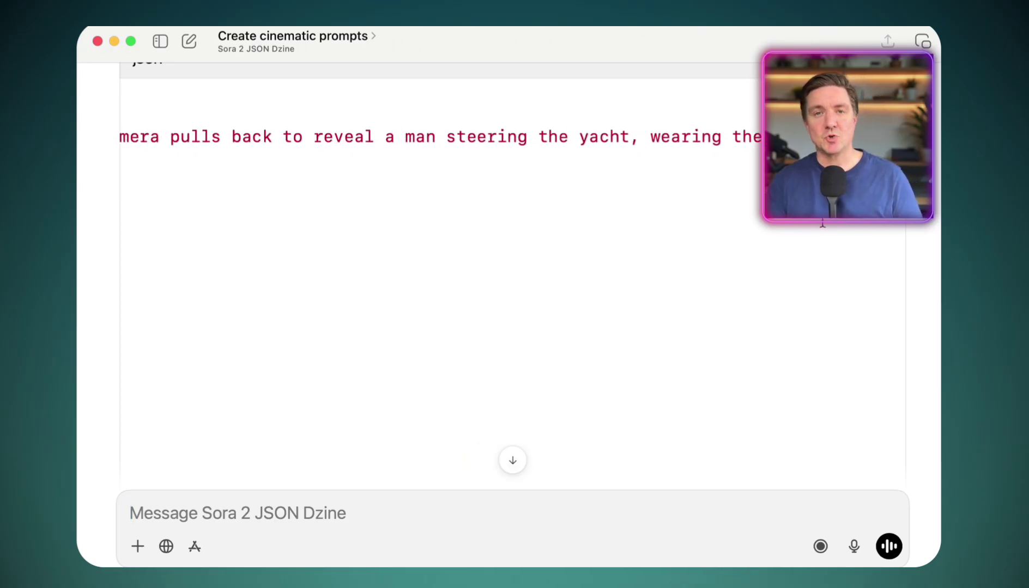
pyautogui.hscroll(5, 591, 327)
pyautogui.scroll(10, 594, 327)
pyautogui.hscroll(-10, 594, 326)
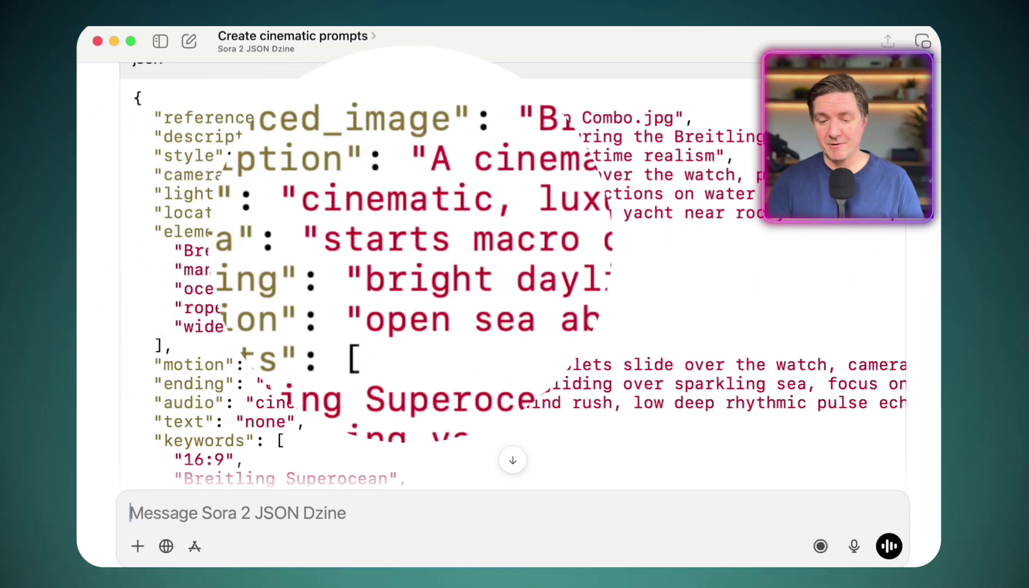
pyautogui.hscroll(5, 531, 281)
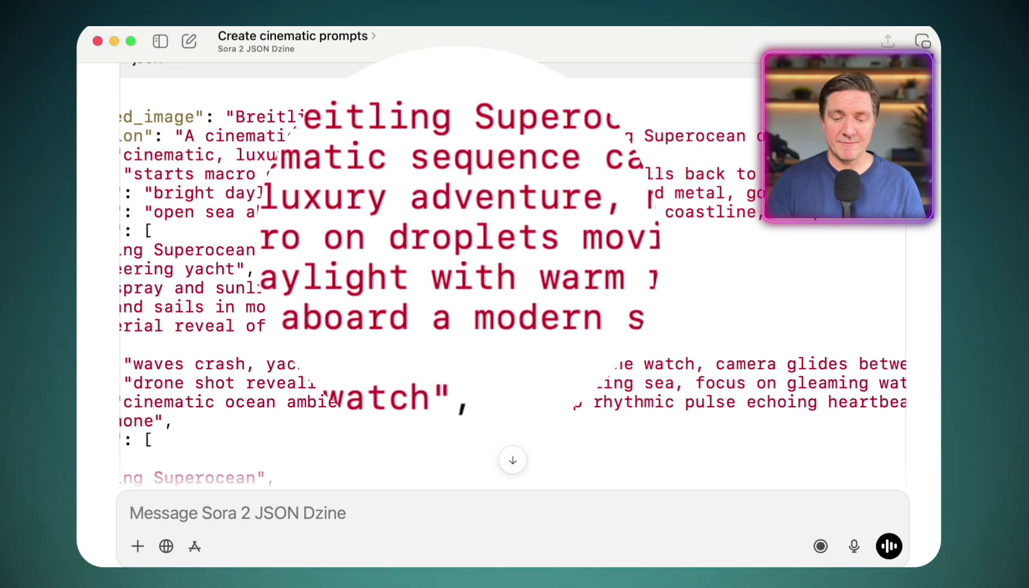
pyautogui.hscroll(-5, 530, 280)
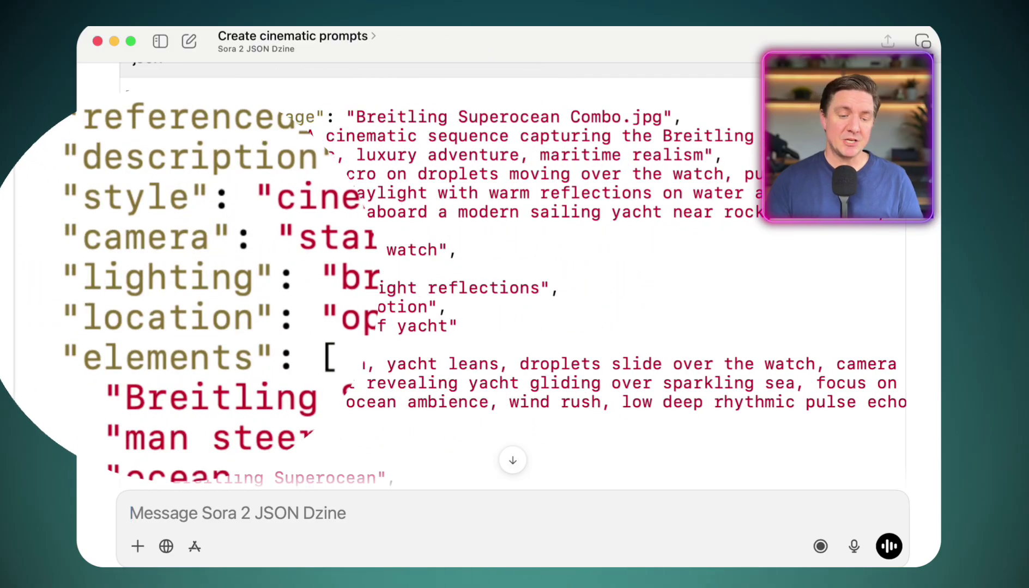
pyautogui.scroll(-4, 465, 297)
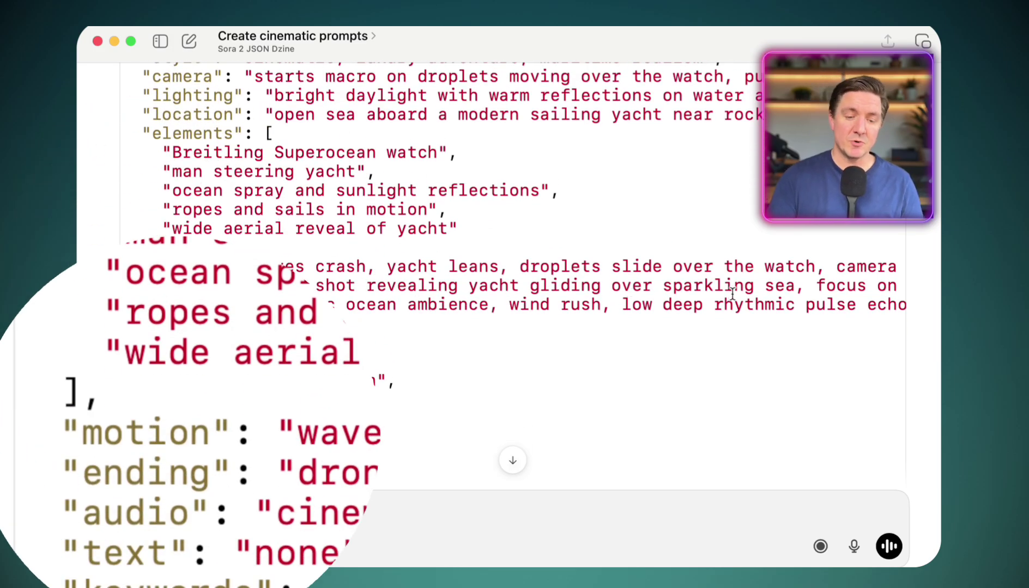
pyautogui.hscroll(5, 732, 294)
pyautogui.hscroll(-5, 490, 329)
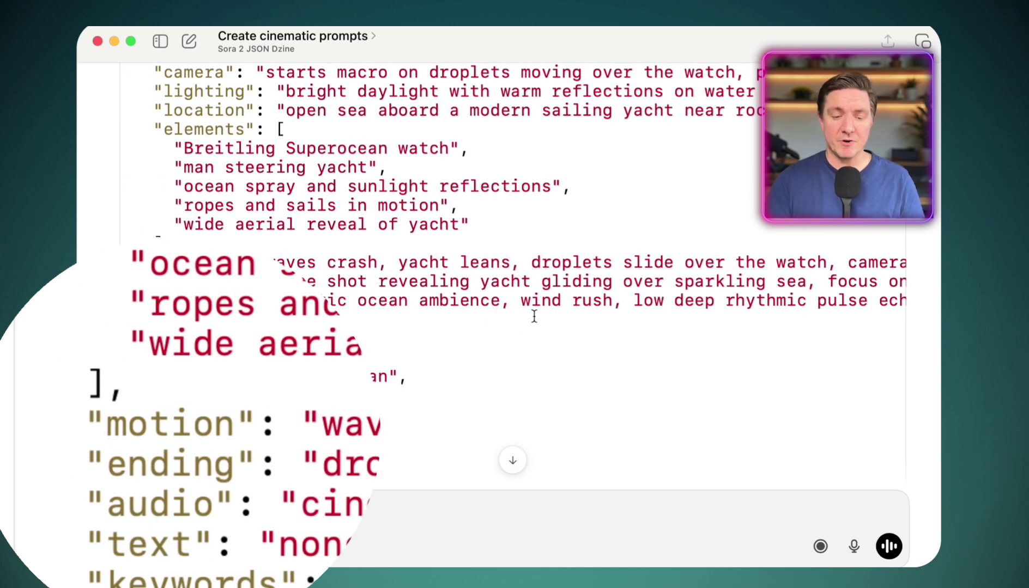
pyautogui.hscroll(6, 573, 307)
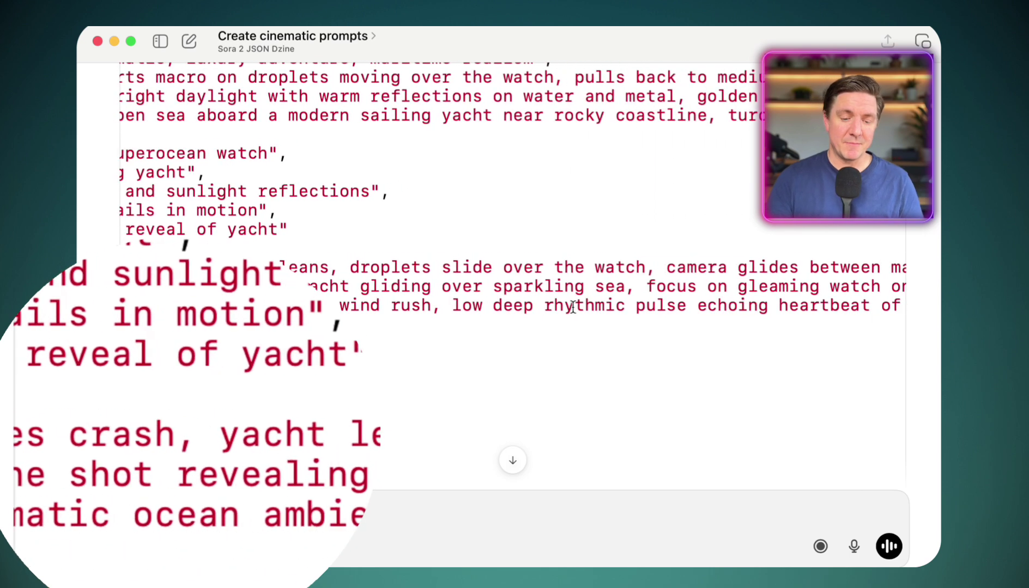
pyautogui.hscroll(5, 574, 307)
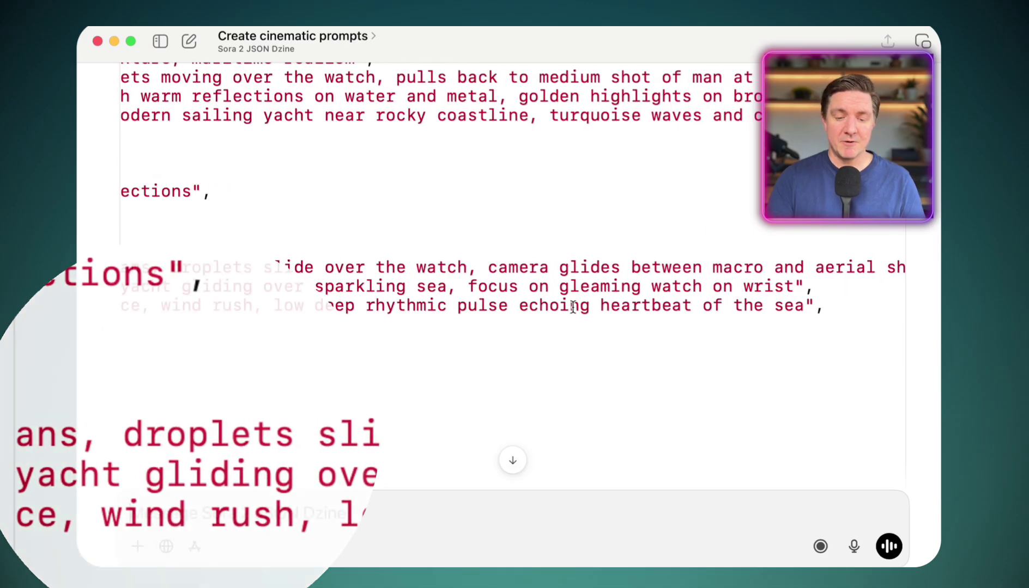
pyautogui.hscroll(-10, 744, 338)
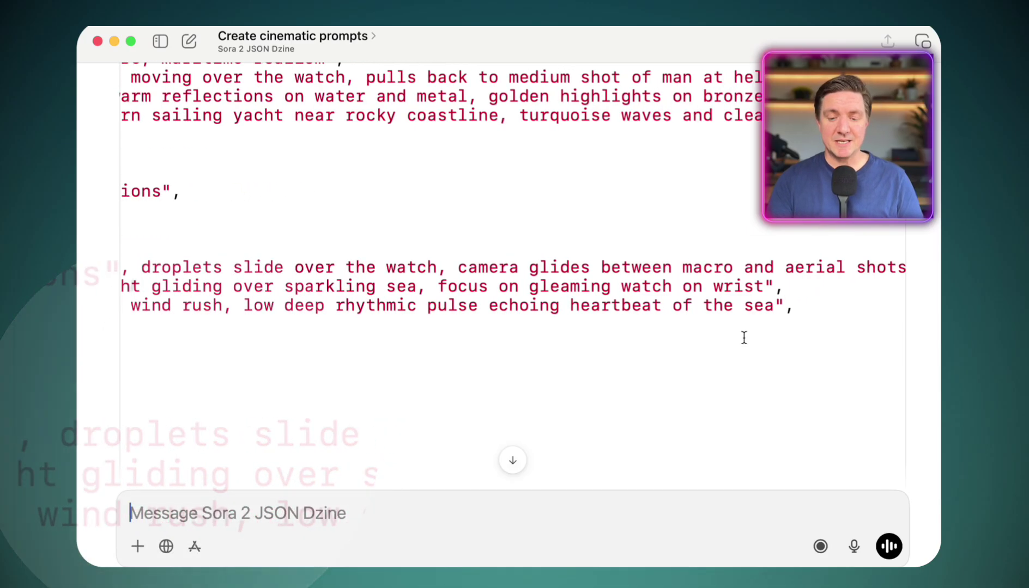
pyautogui.scroll(-5, 744, 337)
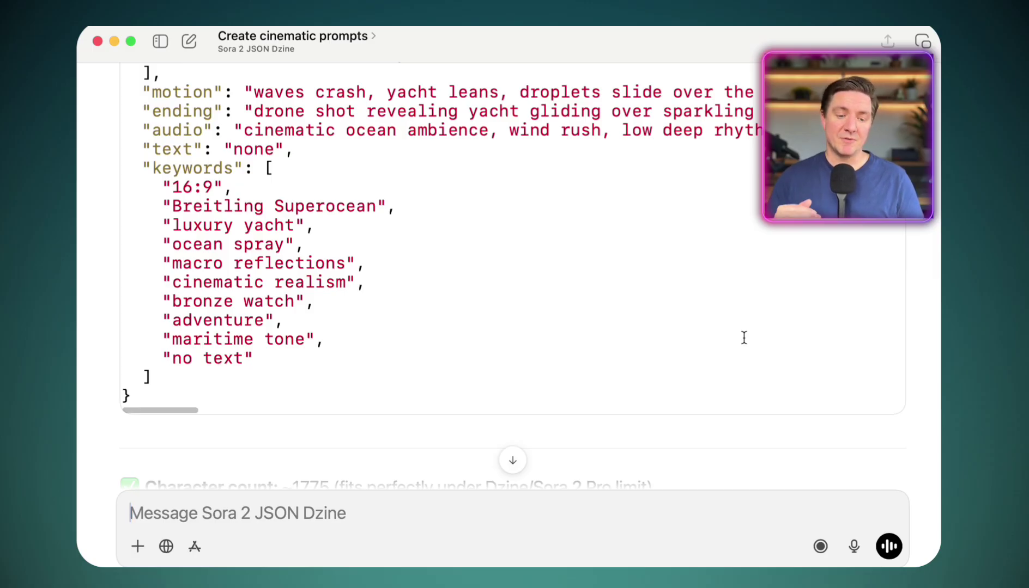
pyautogui.scroll(-5, 744, 338)
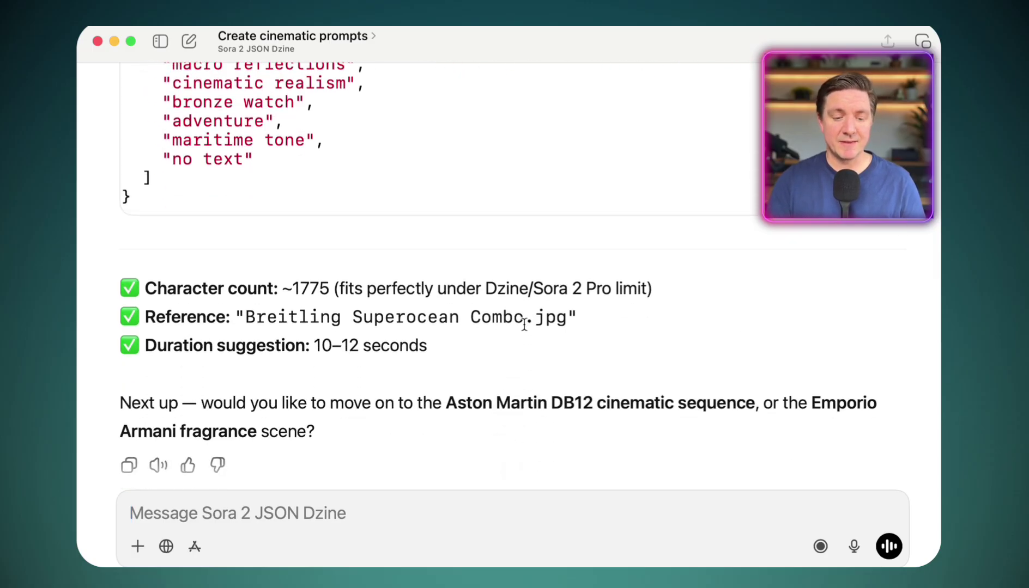
pyautogui.scroll(6, 668, 269)
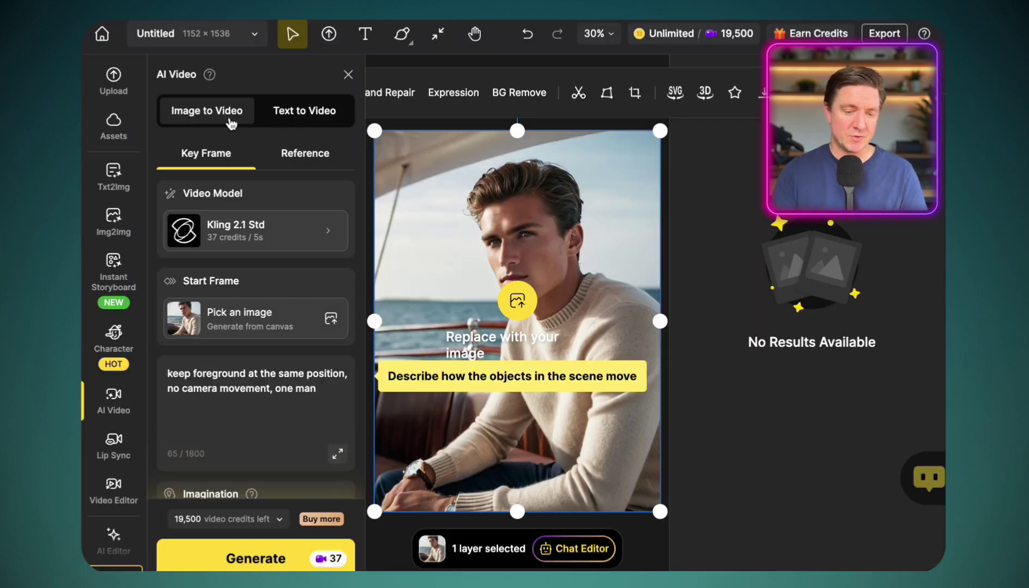
# Step: Choose Sora 2 Pro as the video model and upload Breitling Superocean Combo.jpg from Downloads as start frame
pyautogui.click(324, 230)
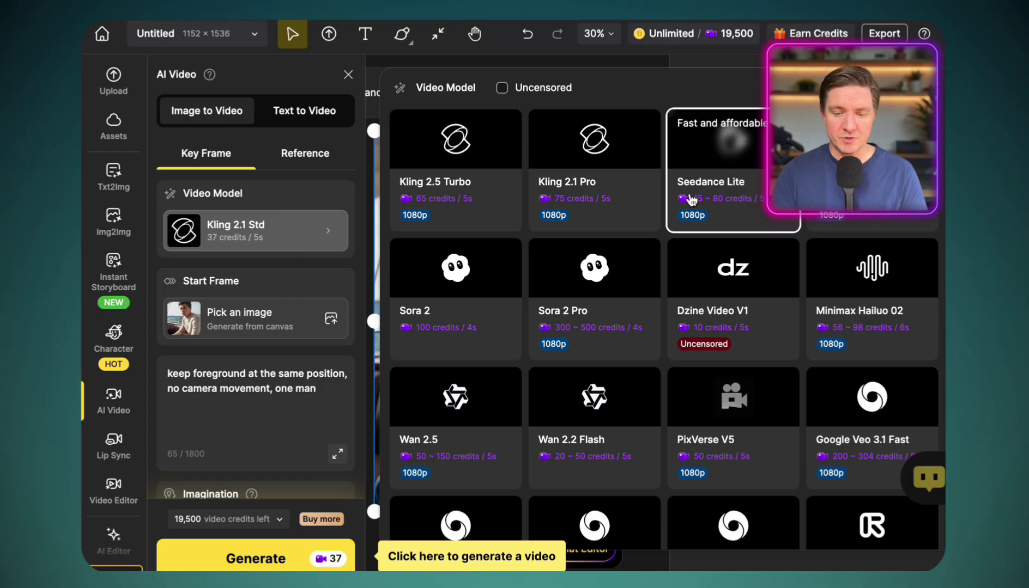
pyautogui.click(610, 324)
pyautogui.click(272, 320)
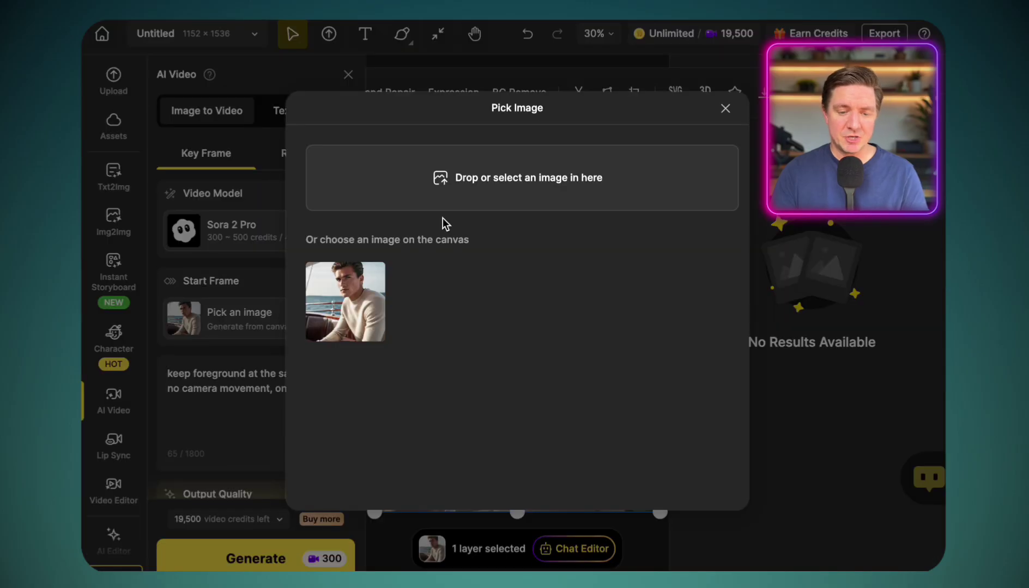
pyautogui.click(512, 162)
pyautogui.click(141, 95)
pyautogui.click(327, 172)
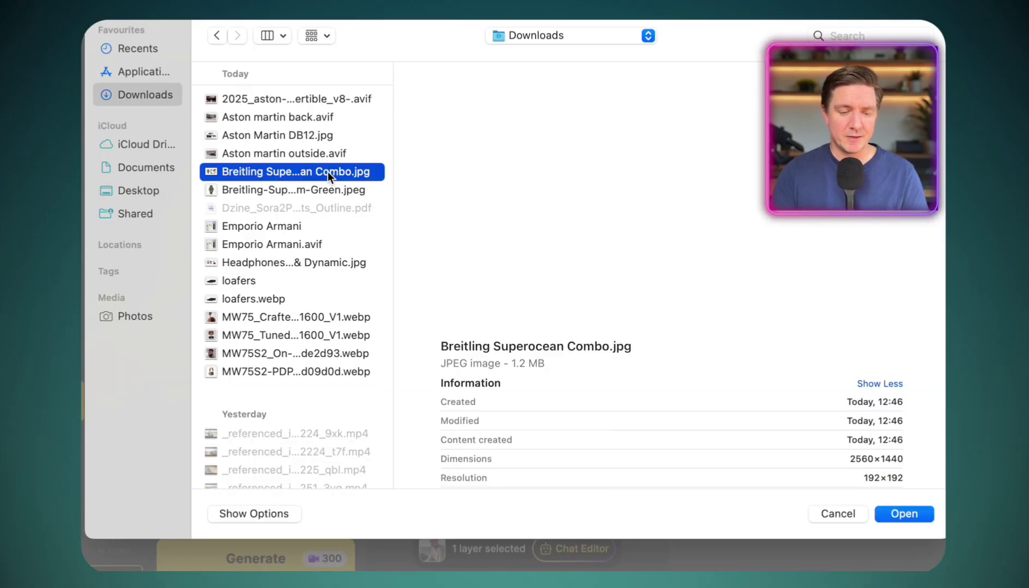
pyautogui.click(904, 514)
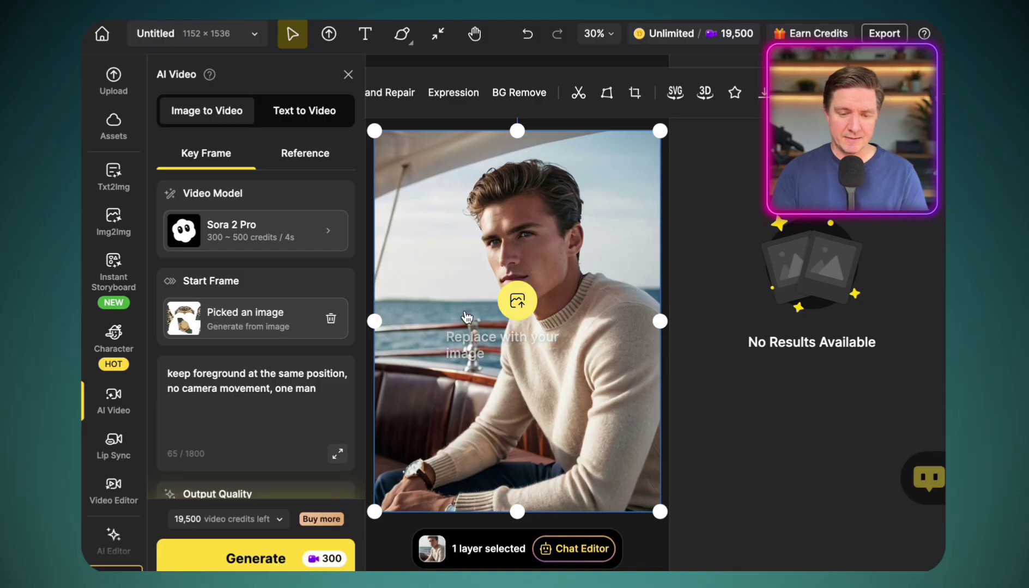
# Step: Replace the existing video prompt with the pasted Breitling JSON prompt
pyautogui.moveTo(320, 392); pyautogui.dragTo(161, 360)
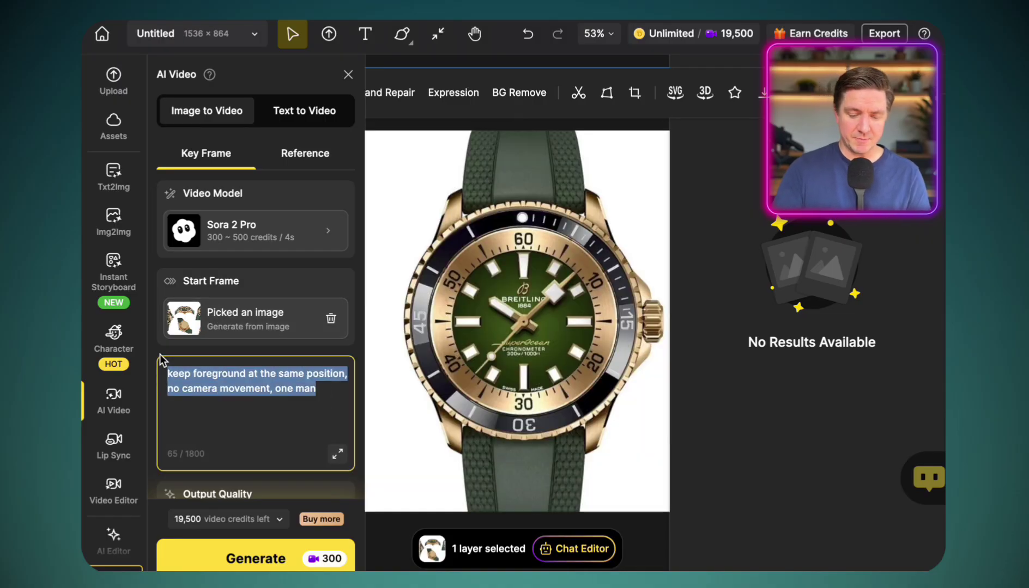
pyautogui.press('super+v')
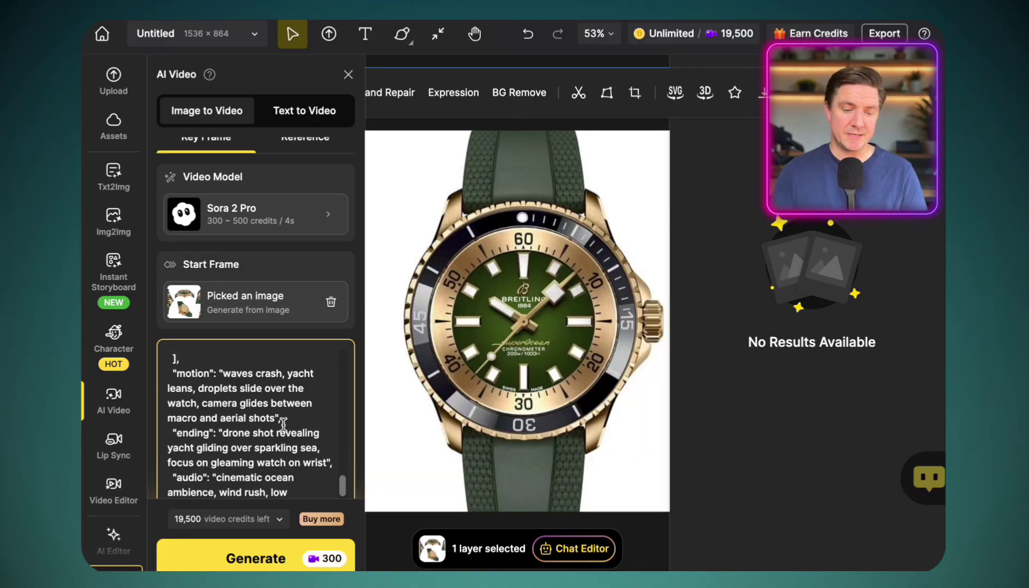
pyautogui.scroll(-1, 349, 371)
pyautogui.scroll(-4, 350, 367)
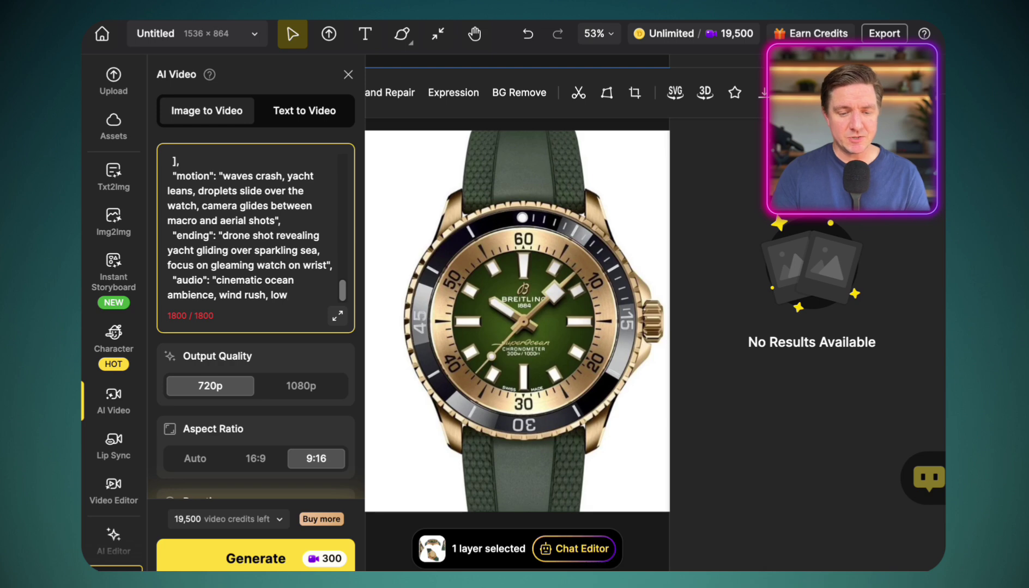
# Step: Set the video output to 1080p, 16:9 aspect ratio and 12-second duration
pyautogui.click(309, 414)
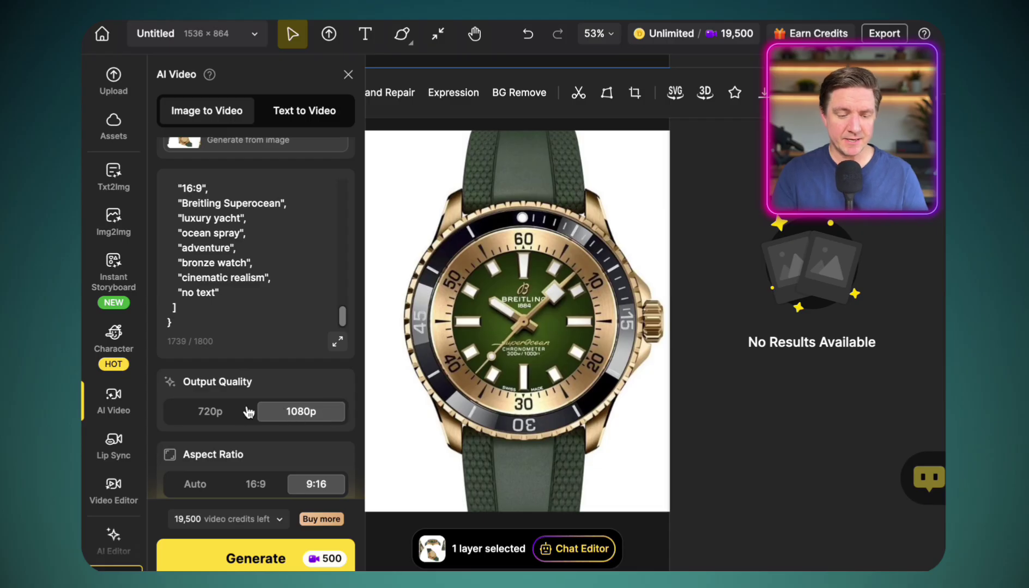
pyautogui.scroll(-3, 298, 409)
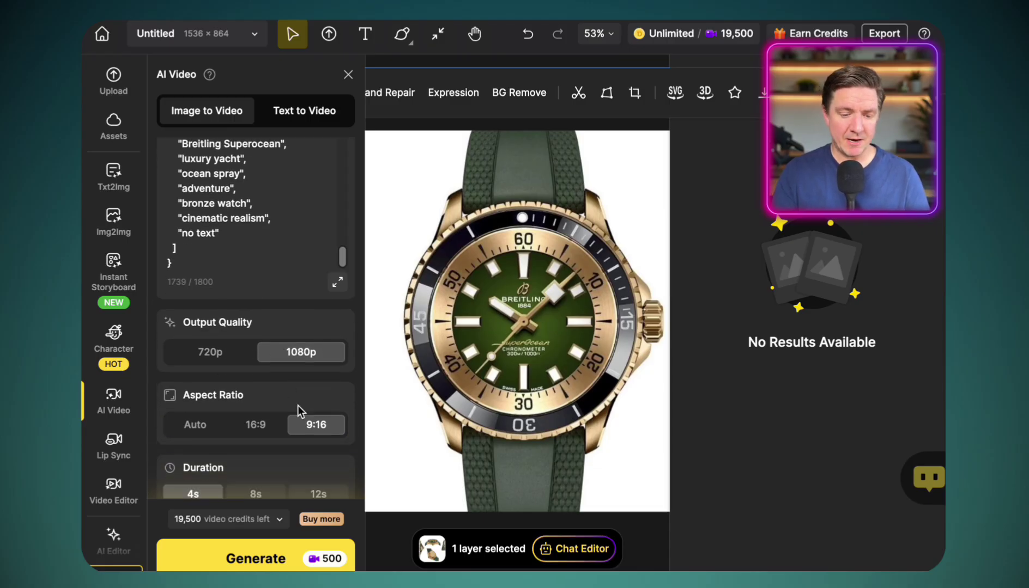
pyautogui.scroll(6, 298, 409)
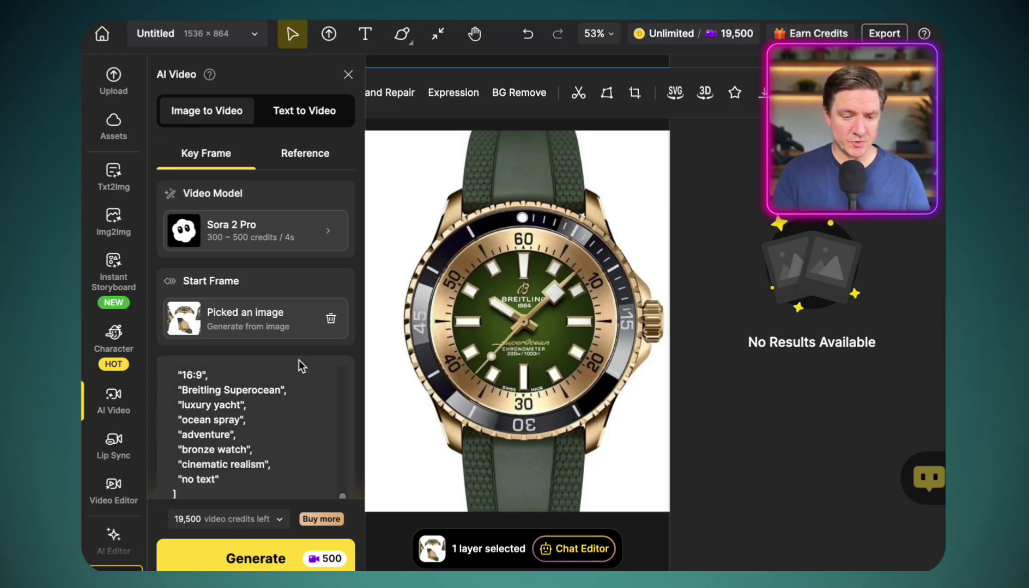
pyautogui.scroll(-5, 299, 360)
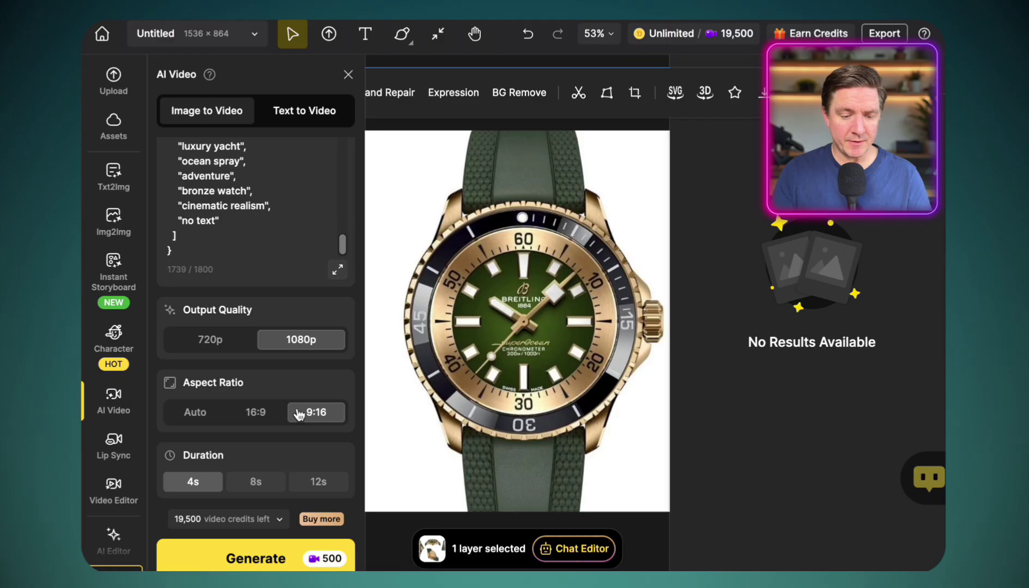
pyautogui.click(255, 415)
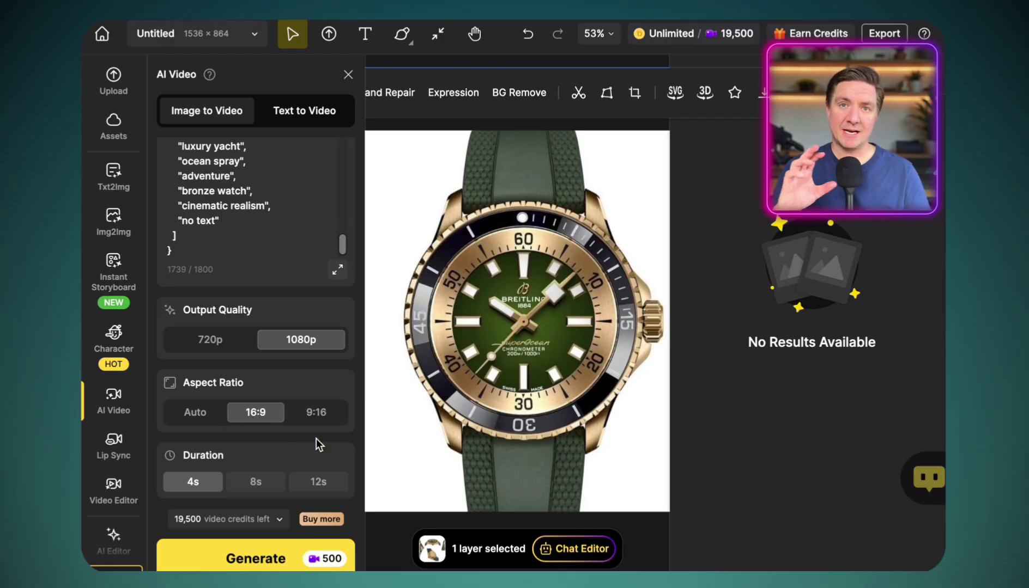
pyautogui.click(322, 491)
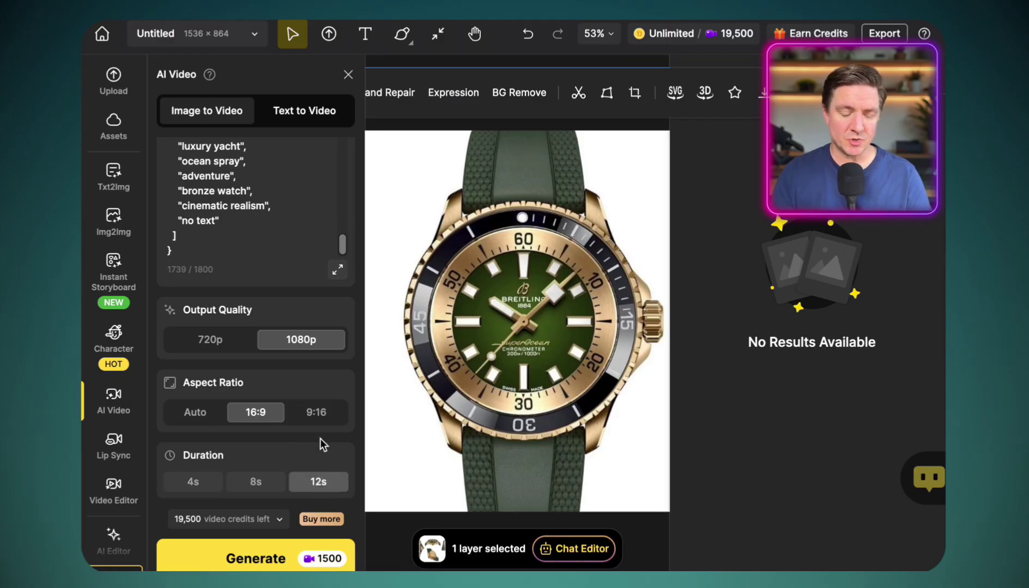